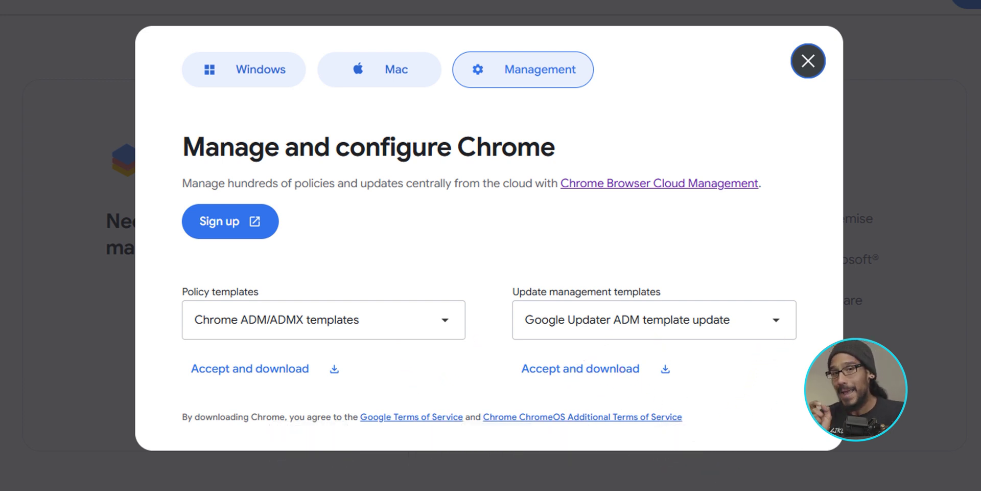
Choose Google Updater ADMX template update as the update management template for download.
{"action": "left_click", "coordinate": [653, 320]}
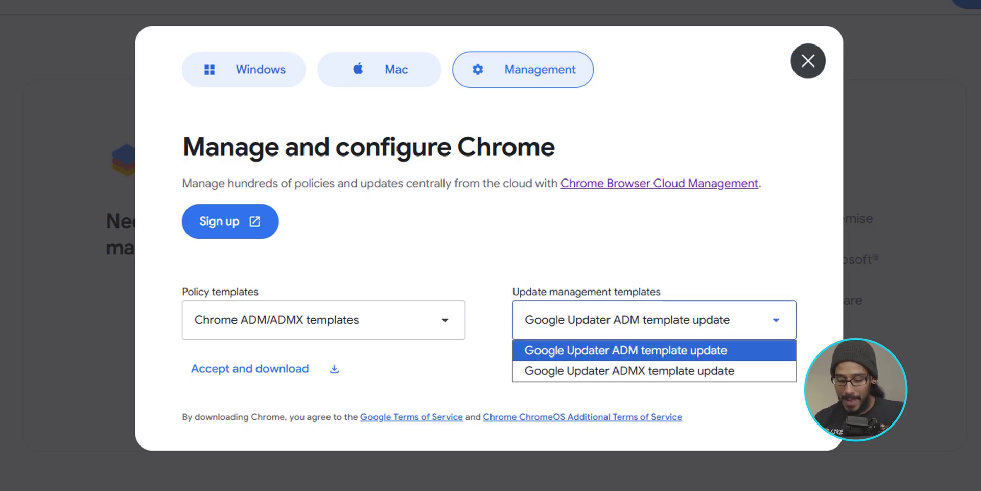
{"action": "left_click", "coordinate": [629, 371]}
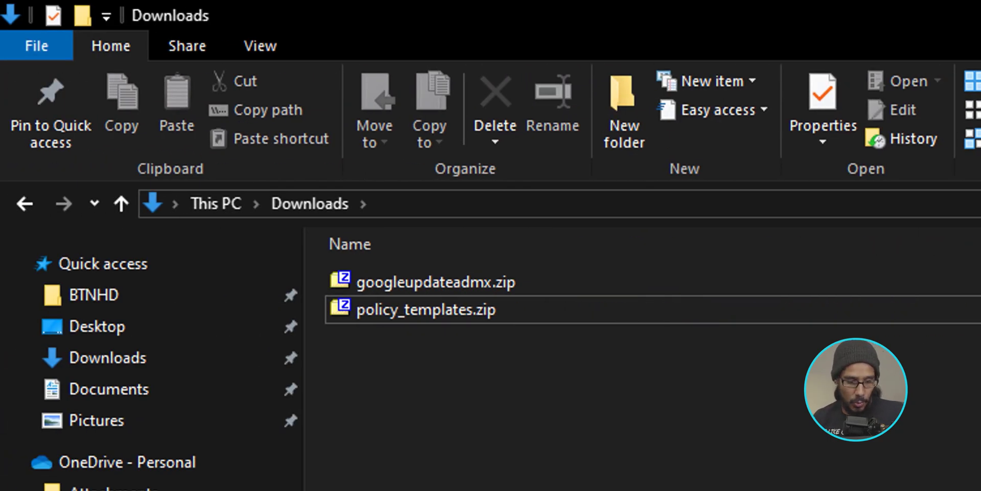
Extract googleupdateadmx.zip and policy_templates.zip in the Downloads folder with 7-Zip.
{"action": "left_click", "coordinate": [436, 281]}
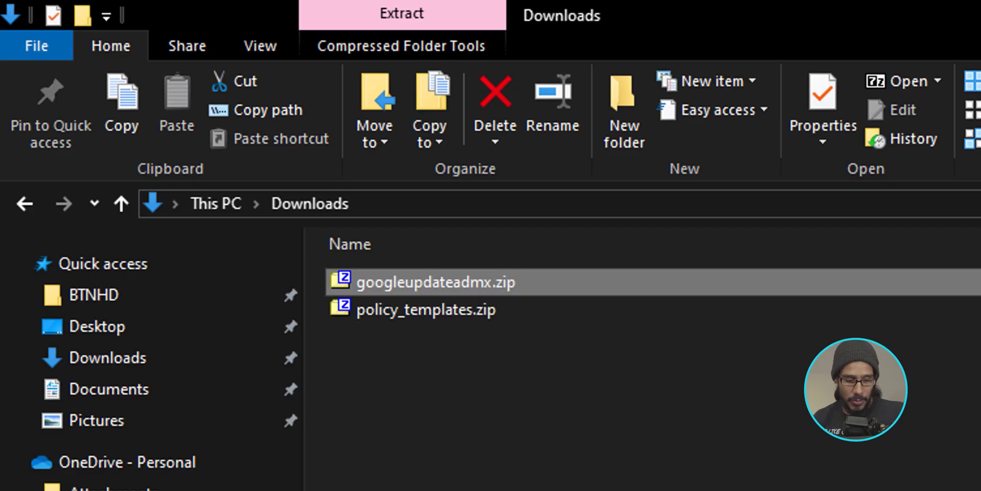
{"action": "right_click", "coordinate": [477, 285]}
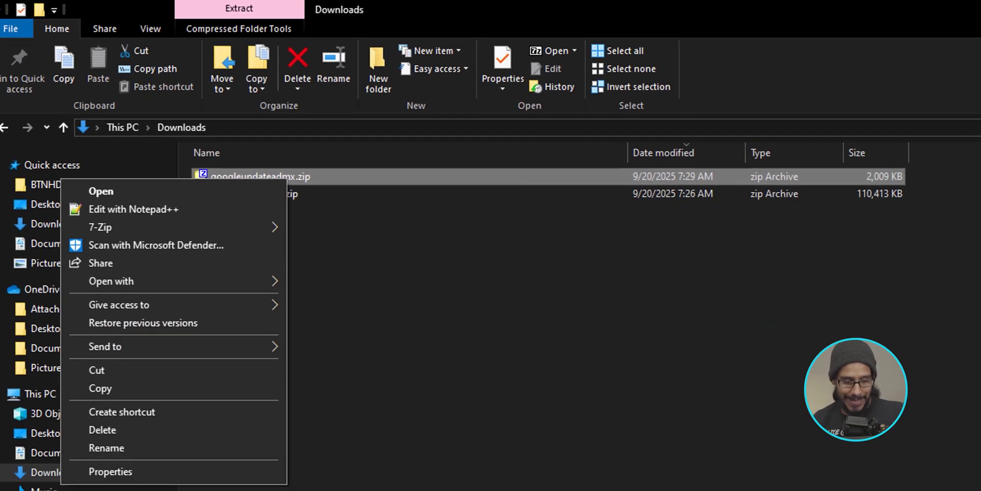
{"action": "mouse_move", "coordinate": [174, 227]}
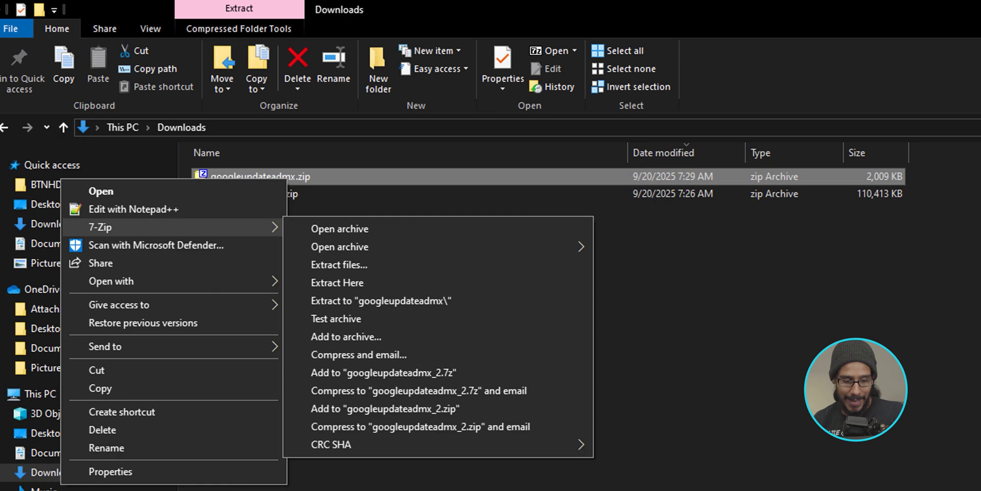
{"action": "left_click", "coordinate": [339, 264]}
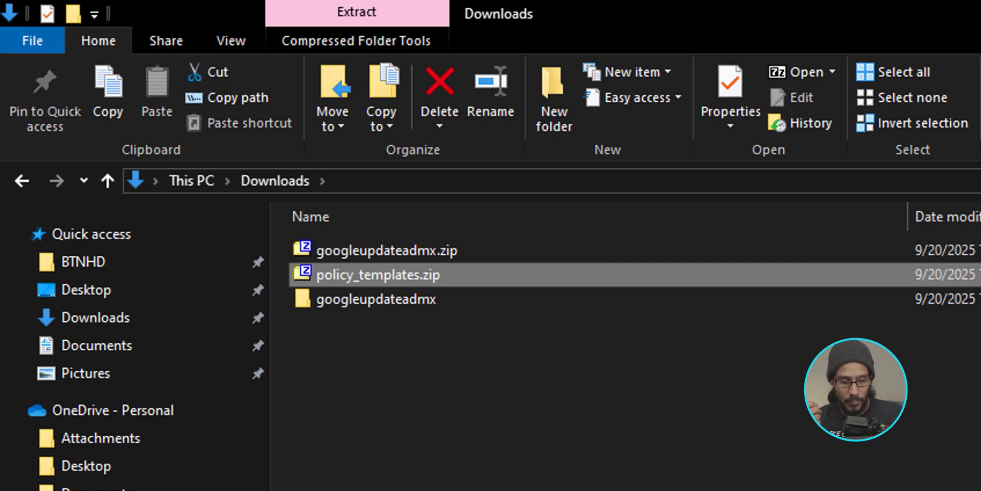
{"action": "right_click", "coordinate": [426, 277]}
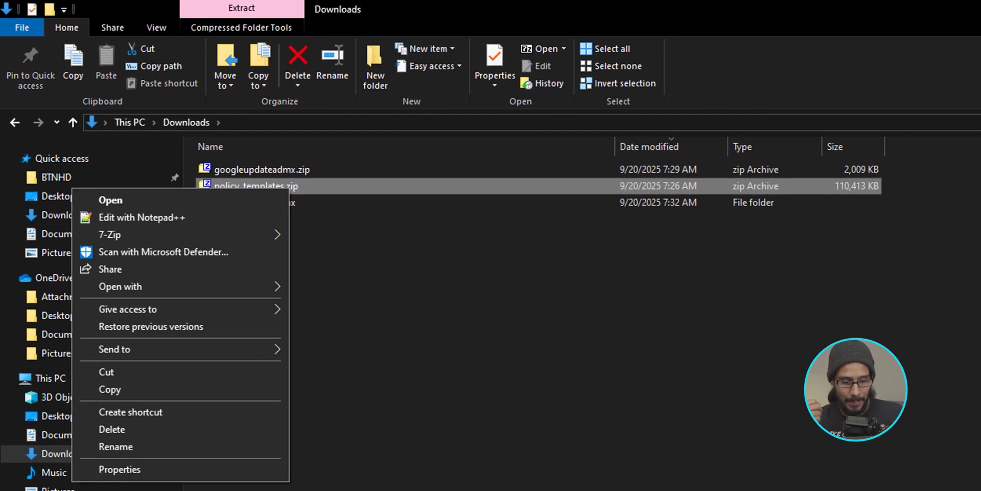
{"action": "mouse_move", "coordinate": [180, 234]}
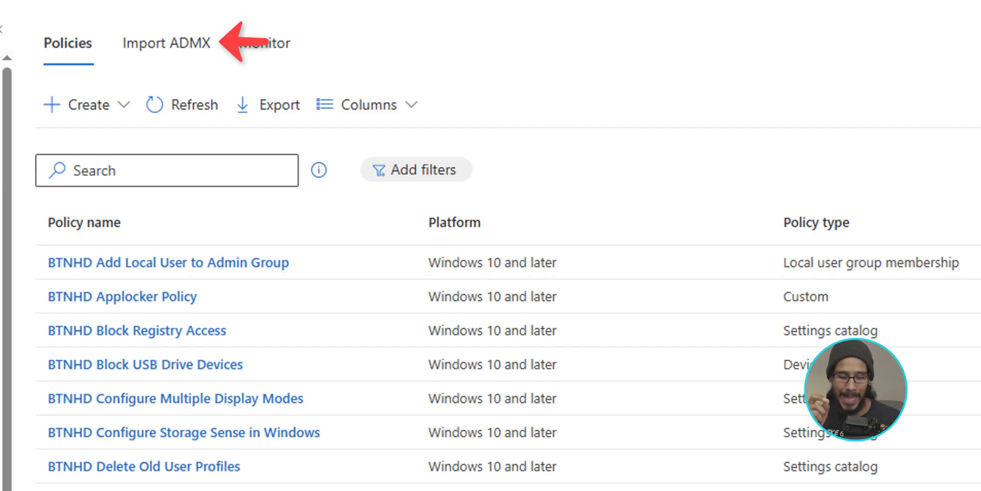
For the ADMX import, load chrome.admx from policy_templates\windows\admx and chrome.adml from its en-US folder.
{"action": "left_click", "coordinate": [166, 43]}
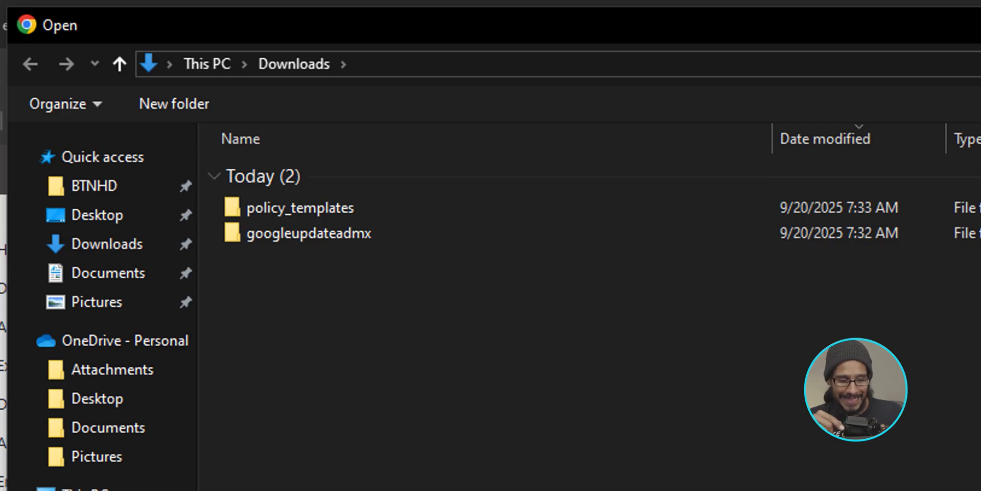
{"action": "double_click", "coordinate": [299, 207]}
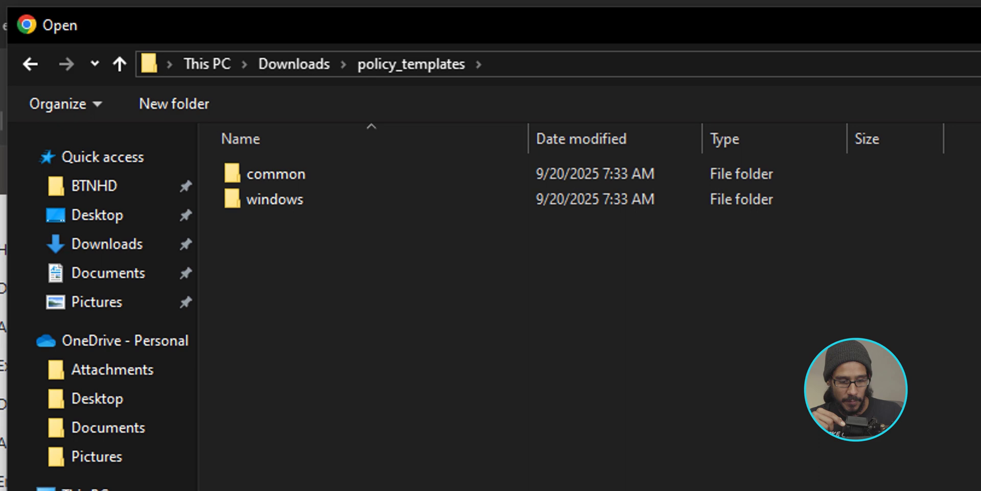
{"action": "double_click", "coordinate": [275, 199]}
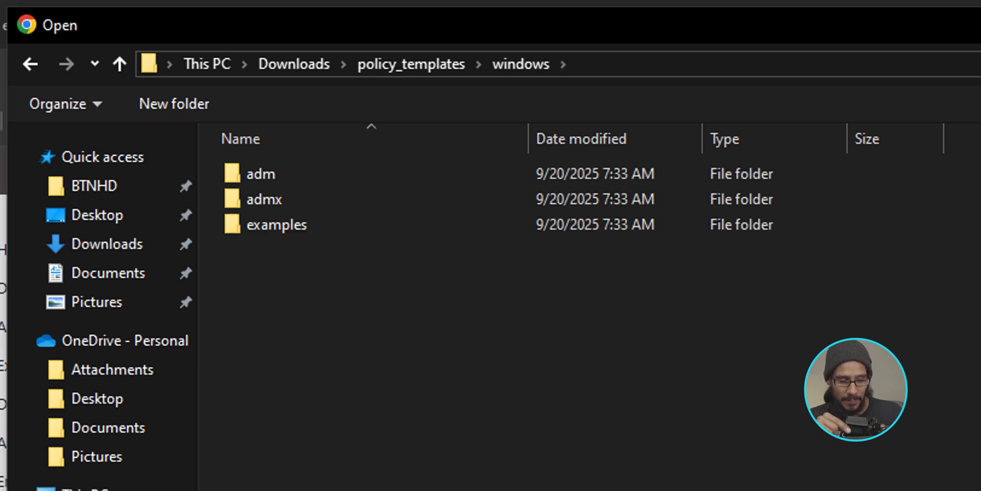
{"action": "double_click", "coordinate": [264, 199]}
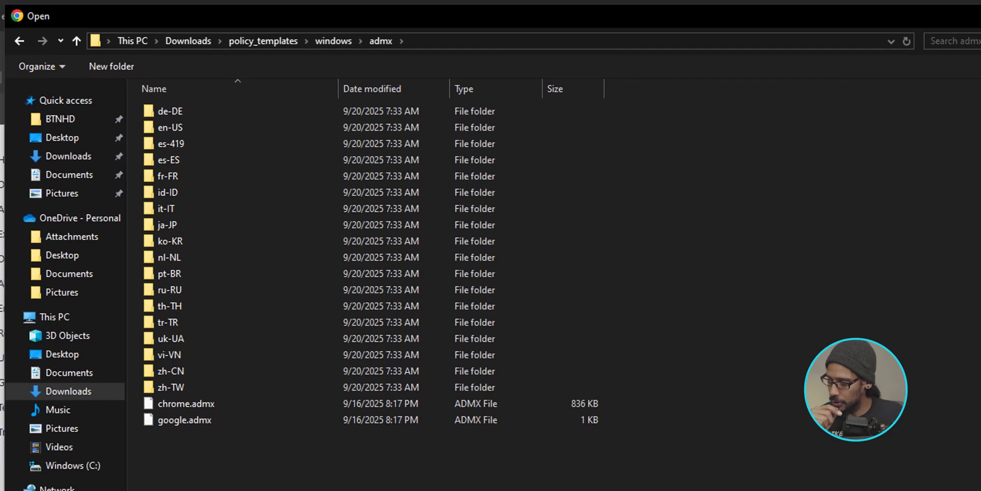
{"action": "left_click", "coordinate": [186, 403]}
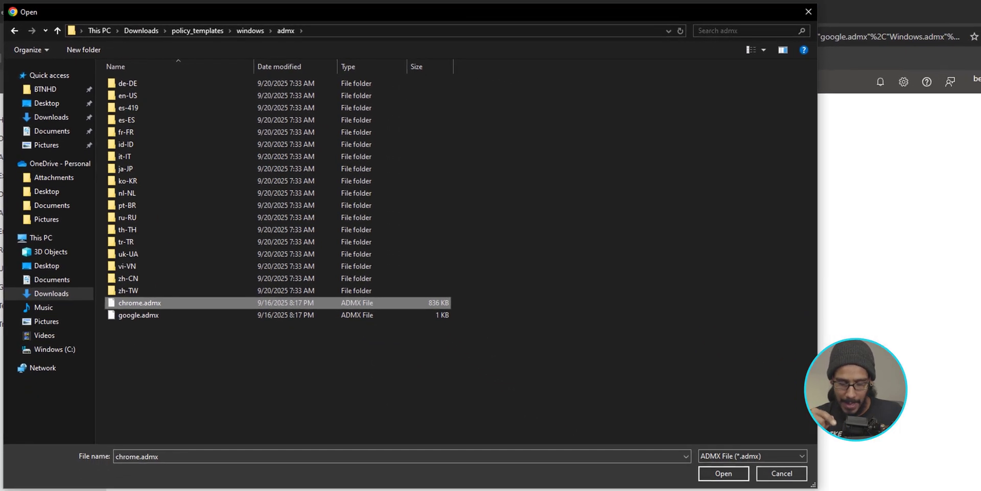
{"action": "key", "text": "Return"}
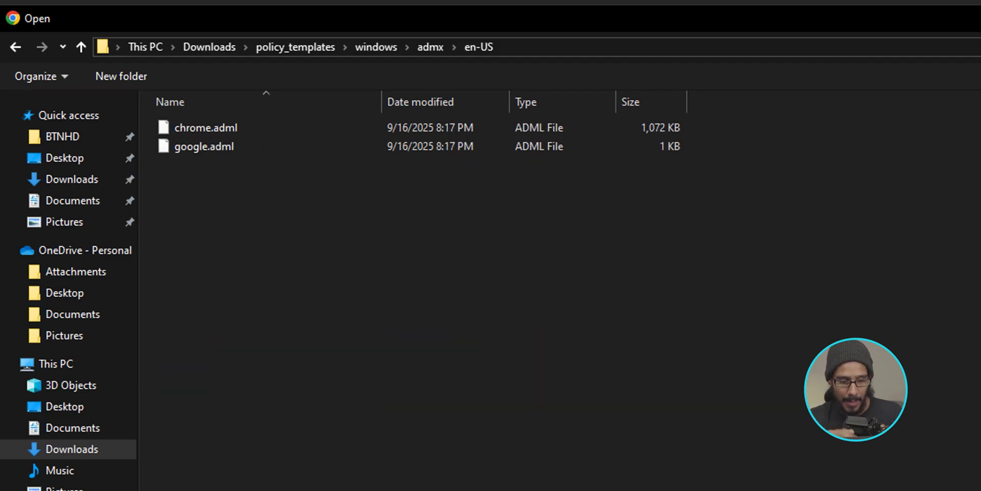
{"action": "left_click", "coordinate": [205, 128]}
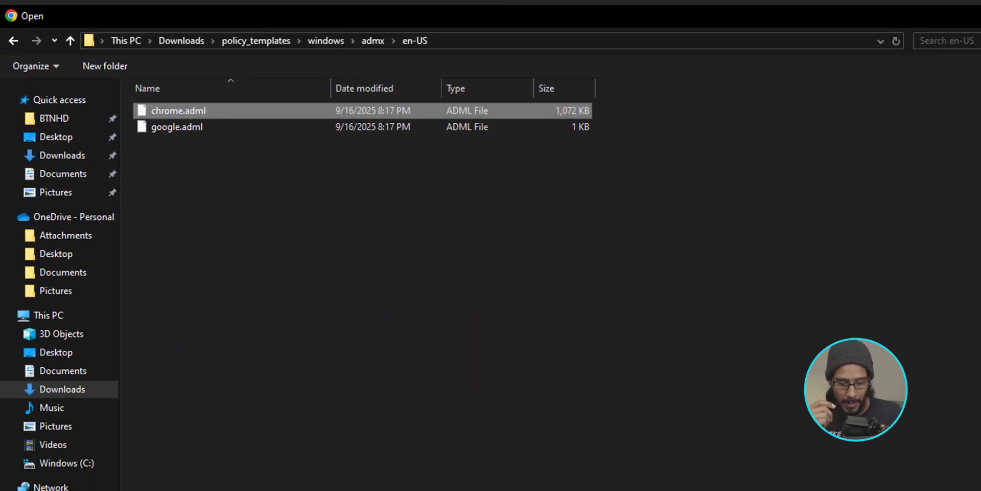
{"action": "left_click", "coordinate": [710, 468]}
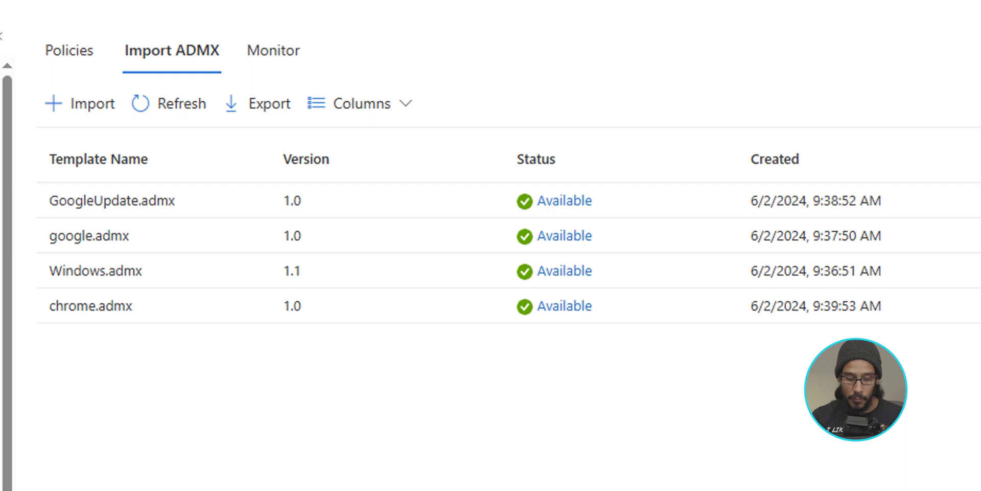
Start a new configuration policy with platform Windows 10 and later and profile type Templates.
{"action": "left_click", "coordinate": [69, 50]}
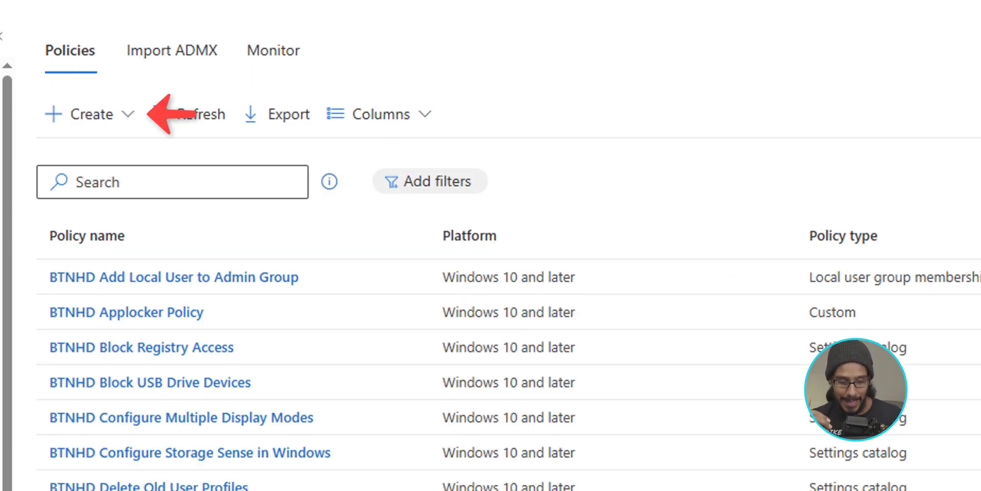
{"action": "left_click", "coordinate": [91, 114]}
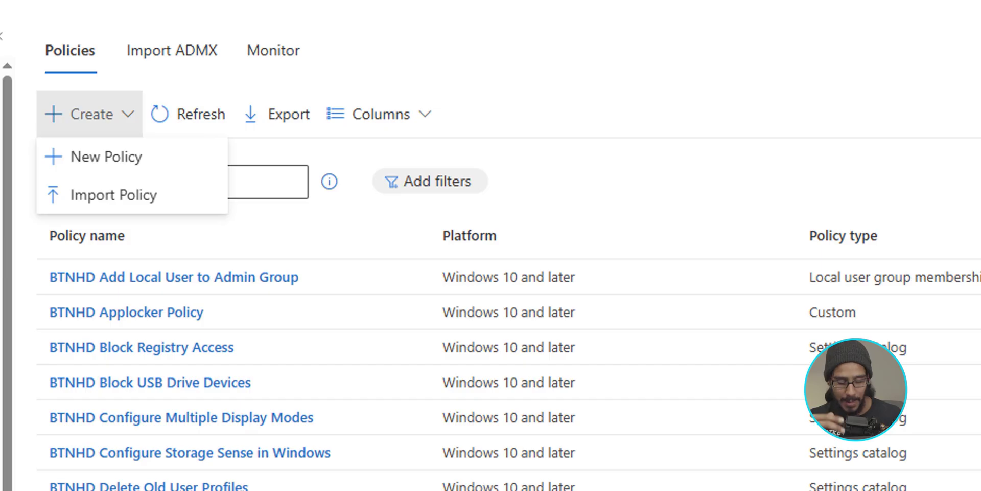
{"action": "left_click", "coordinate": [106, 156]}
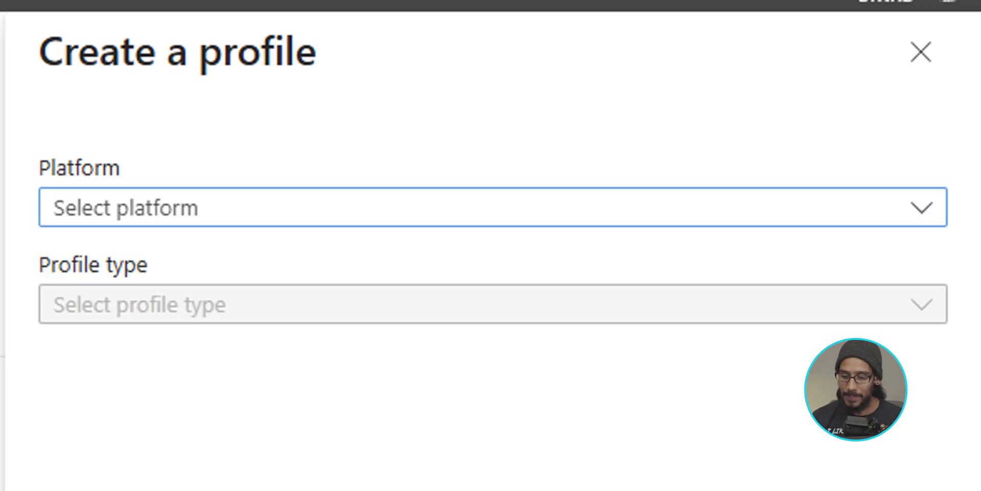
{"action": "left_click", "coordinate": [493, 207]}
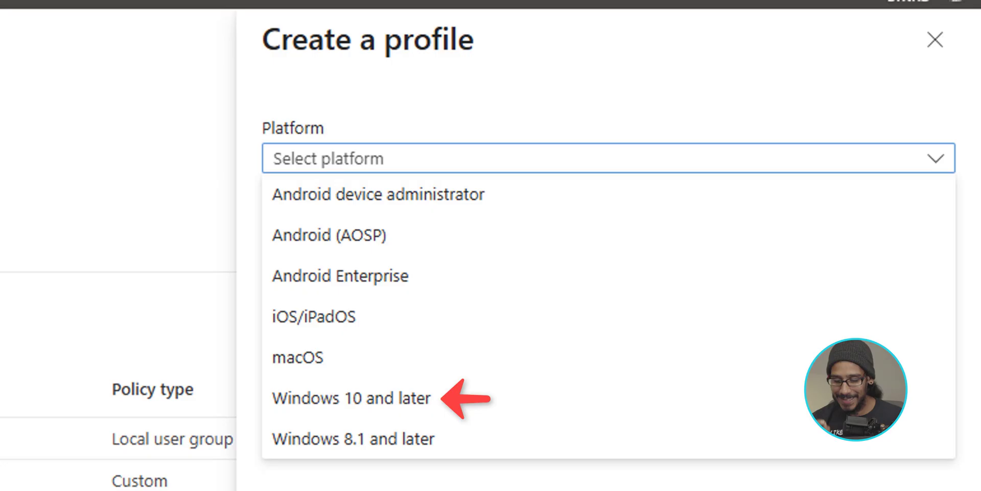
{"action": "left_click", "coordinate": [352, 397]}
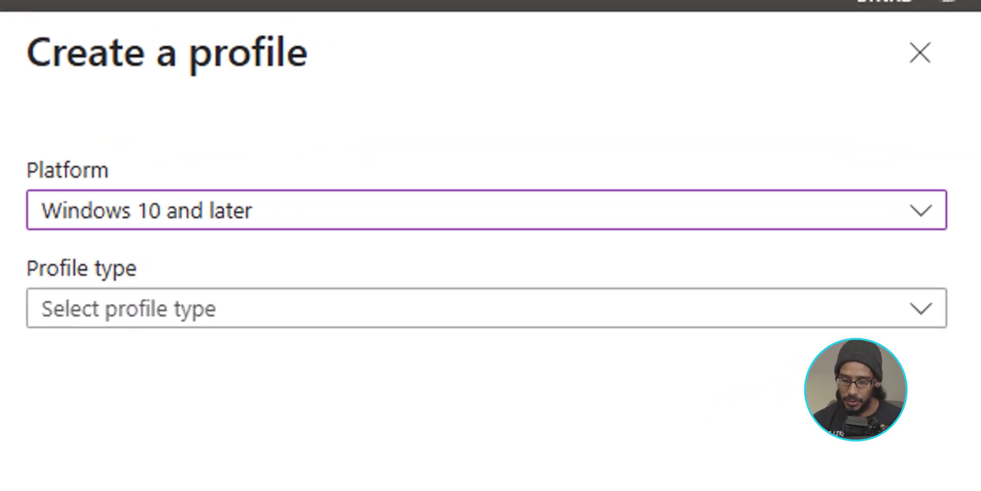
{"action": "left_click", "coordinate": [486, 307]}
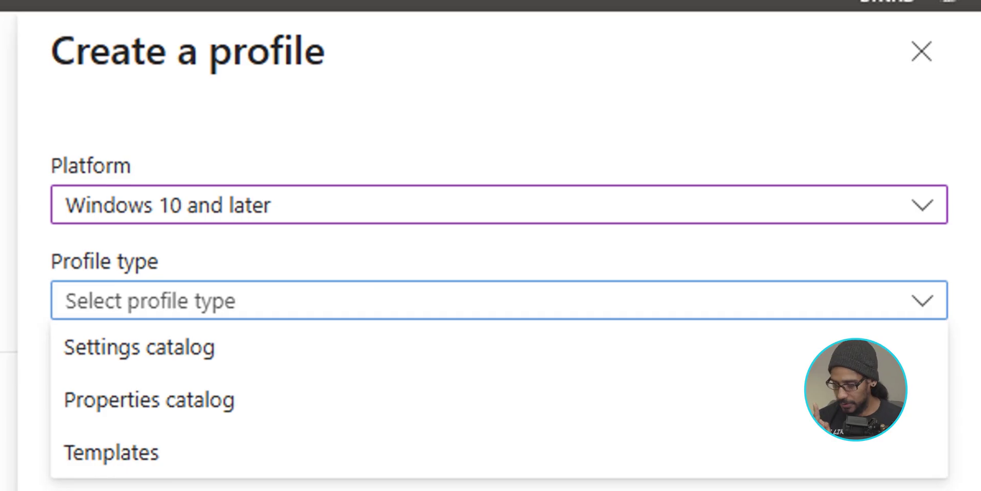
{"action": "left_click", "coordinate": [111, 453]}
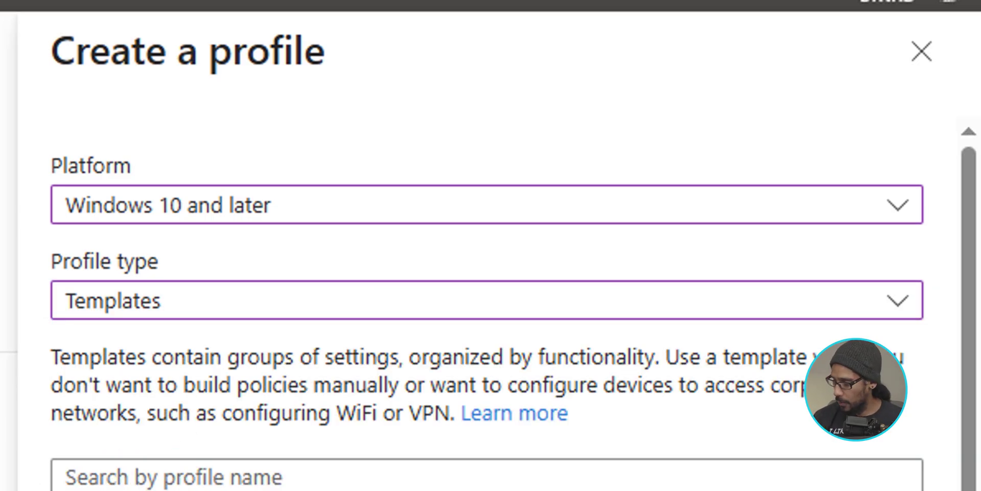
Choose the Imported Administrative templates (Preview) template and name the profile "BTNHD Enforce Auto-Updates for Google Chrome".
{"action": "left_click", "coordinate": [173, 477]}
{"action": "type", "text": "import"}
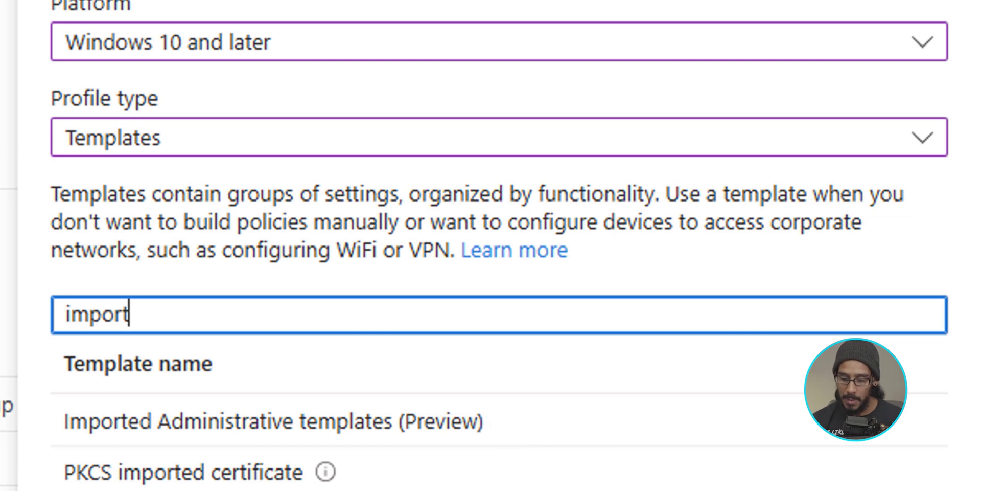
{"action": "left_click", "coordinate": [273, 421]}
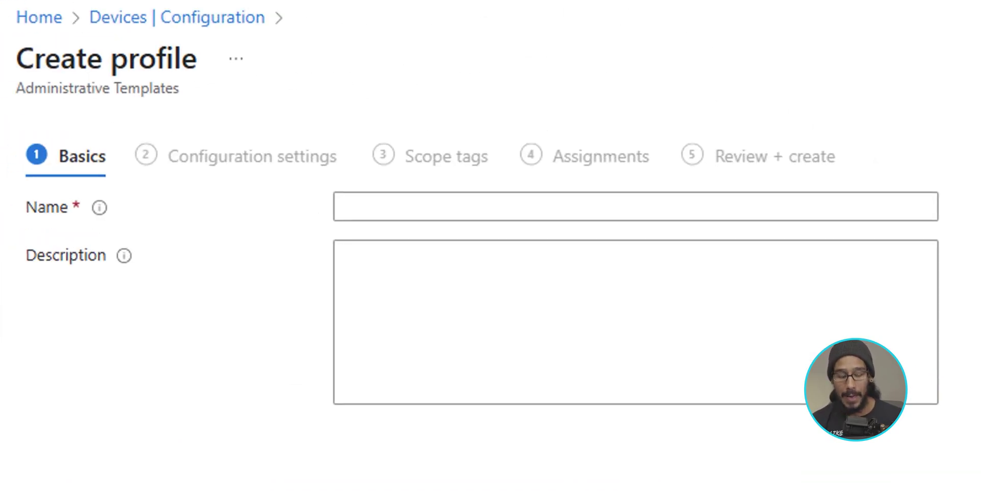
{"action": "type", "text": "BTNHD Enforce Auto-Updates for Google Chrome"}
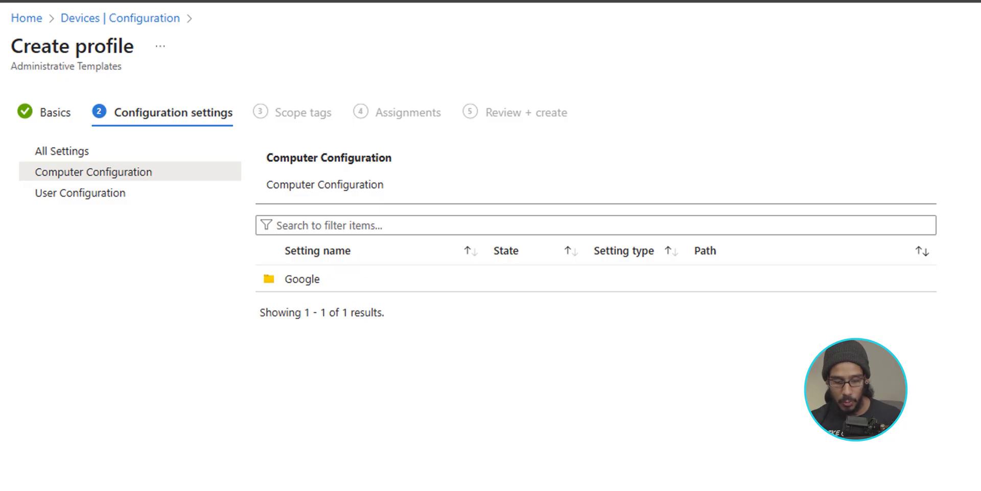
Enable Update policy override for Google Chrome under Google Update's Applications in Computer Configuration, with the policy Always allow updates (recommended).
{"action": "left_click", "coordinate": [301, 279]}
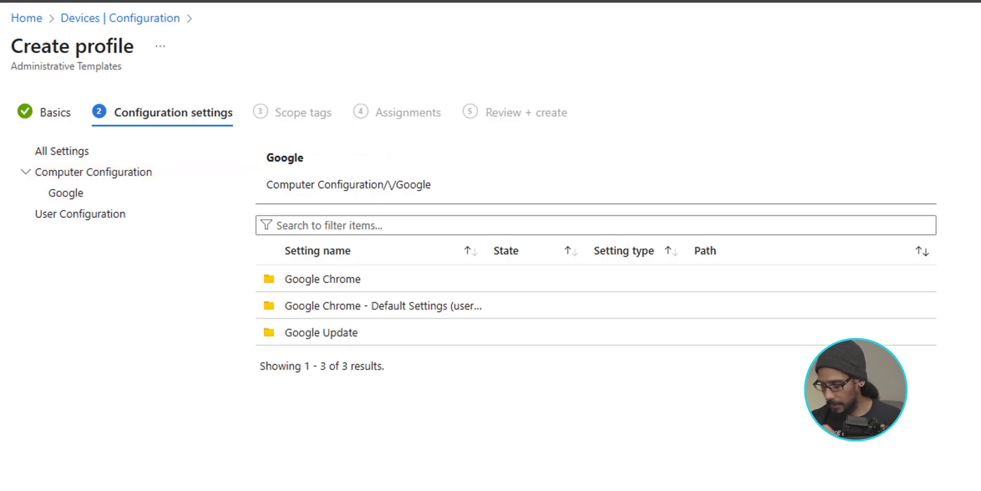
{"action": "left_click", "coordinate": [321, 332]}
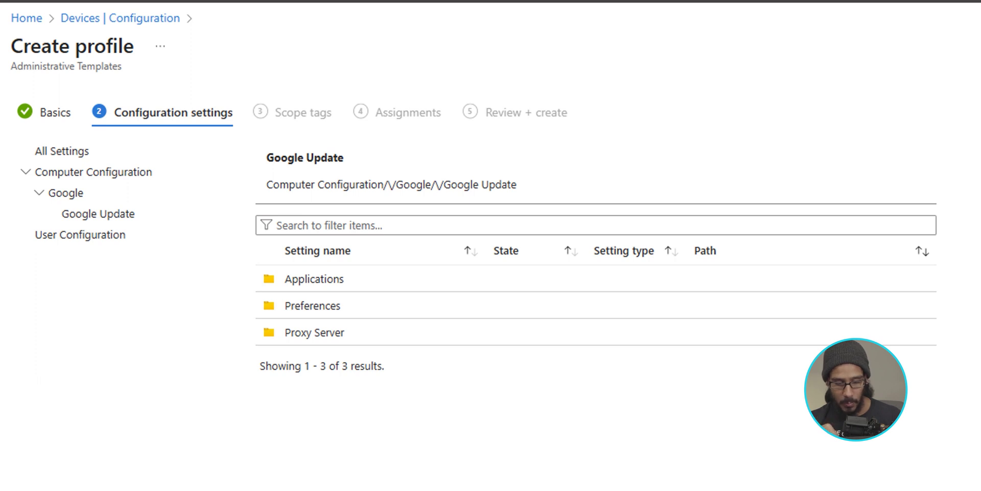
{"action": "left_click", "coordinate": [313, 279]}
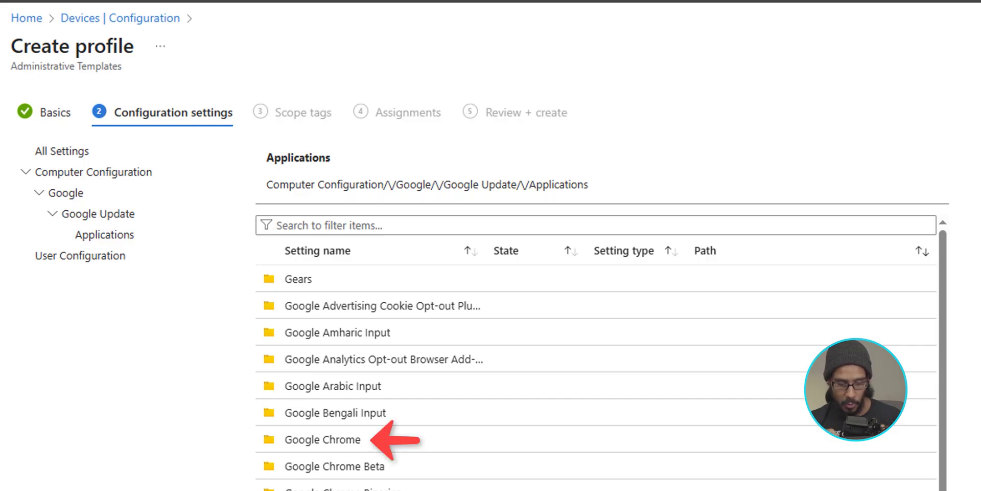
{"action": "left_click", "coordinate": [322, 439]}
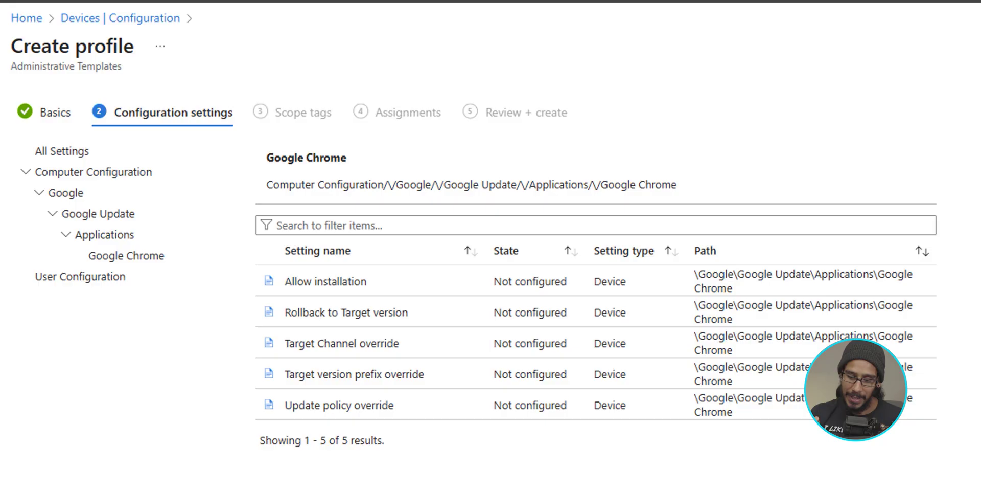
{"action": "left_click", "coordinate": [339, 405]}
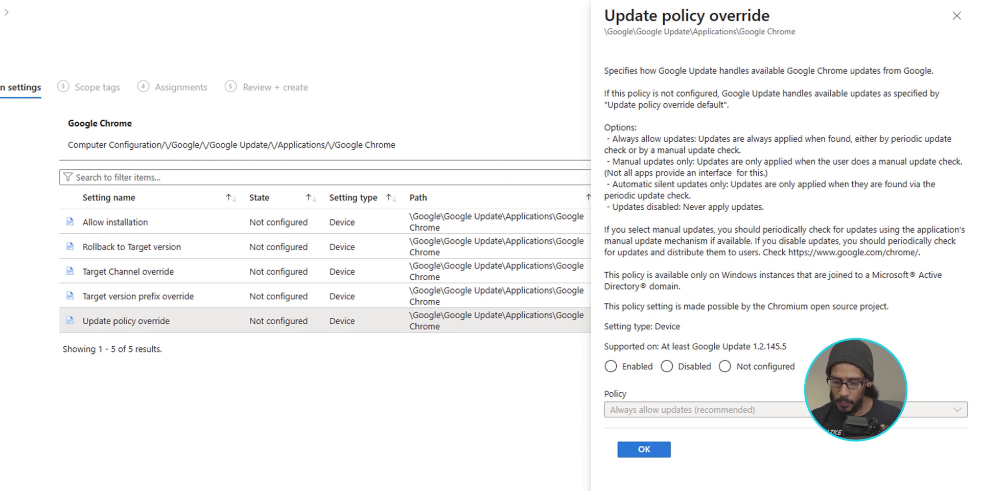
{"action": "left_click", "coordinate": [610, 366]}
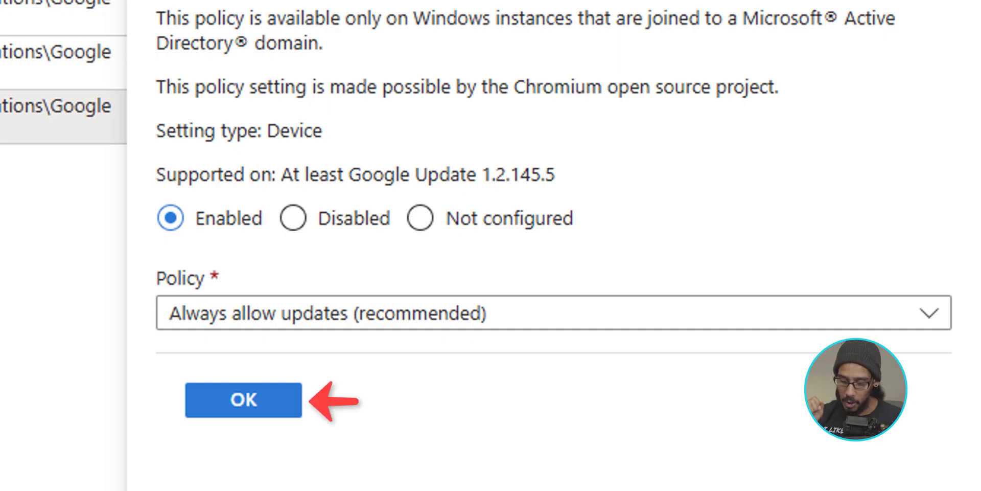
{"action": "left_click", "coordinate": [243, 400]}
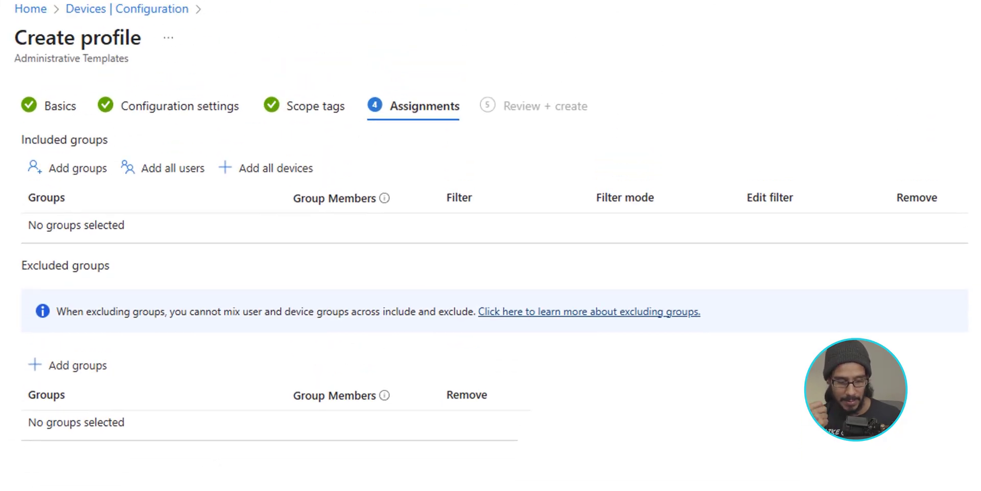
Assign the profile to the included group BTNHD DEVICES TESTING ONLY and create the policy.
{"action": "left_click", "coordinate": [77, 168]}
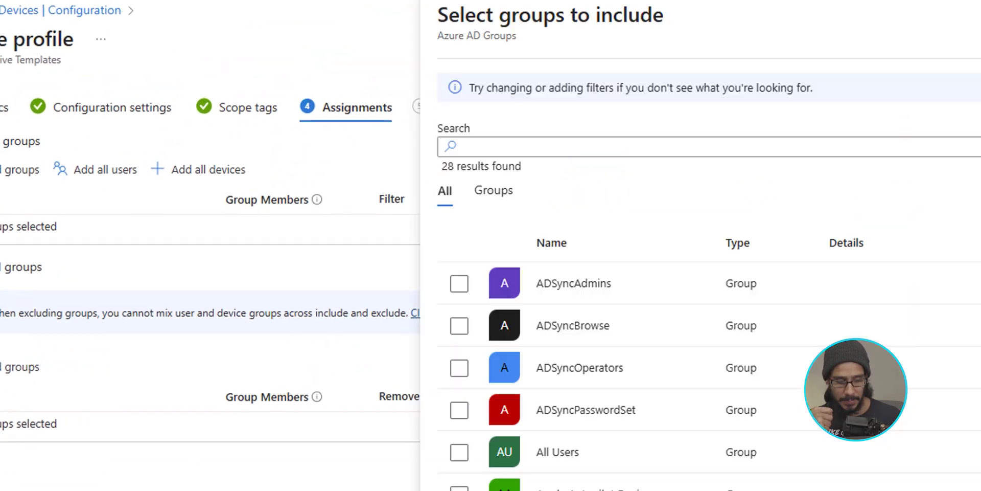
{"action": "left_click", "coordinate": [51, 309]}
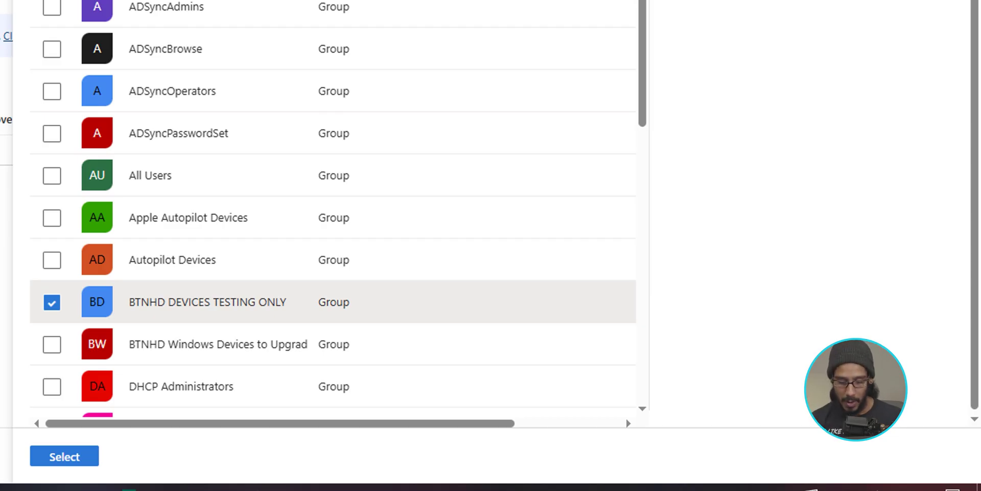
{"action": "left_click", "coordinate": [63, 456]}
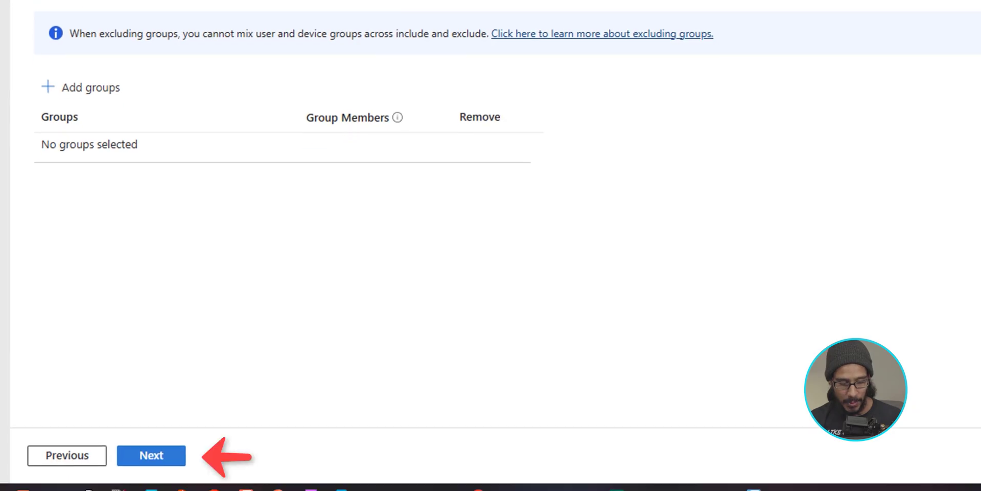
{"action": "left_click", "coordinate": [151, 454]}
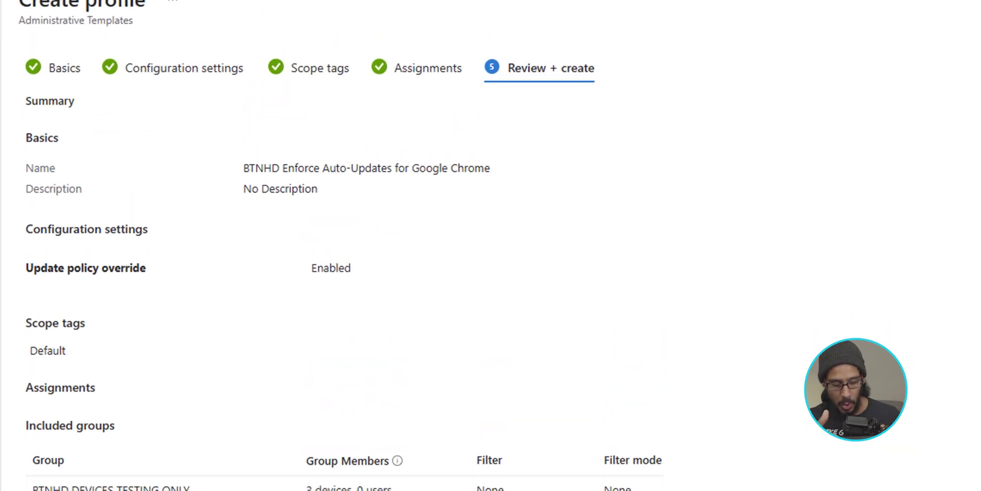
{"action": "left_click", "coordinate": [150, 489]}
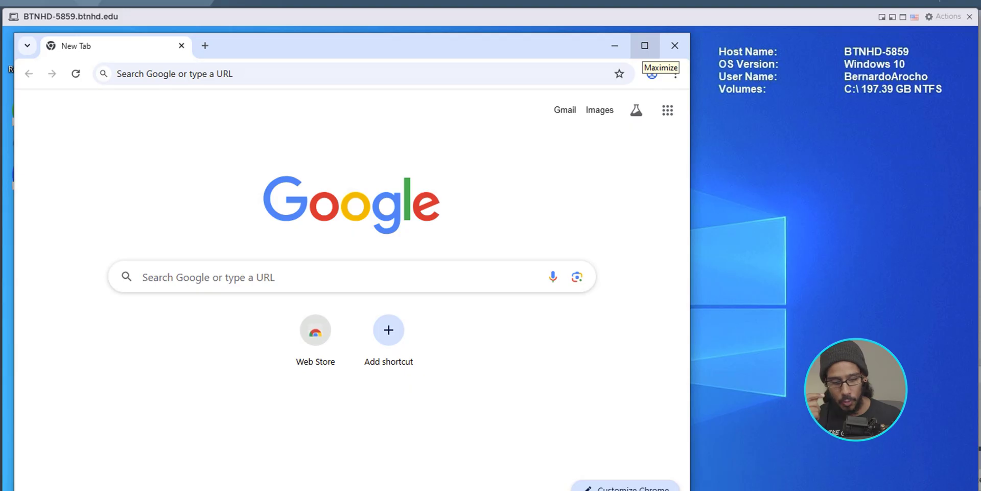
In Chrome on the Windows 10 test machine, open chrome://policy and examine the Google Update Policies.
{"action": "type", "text": "chrome://policy"}
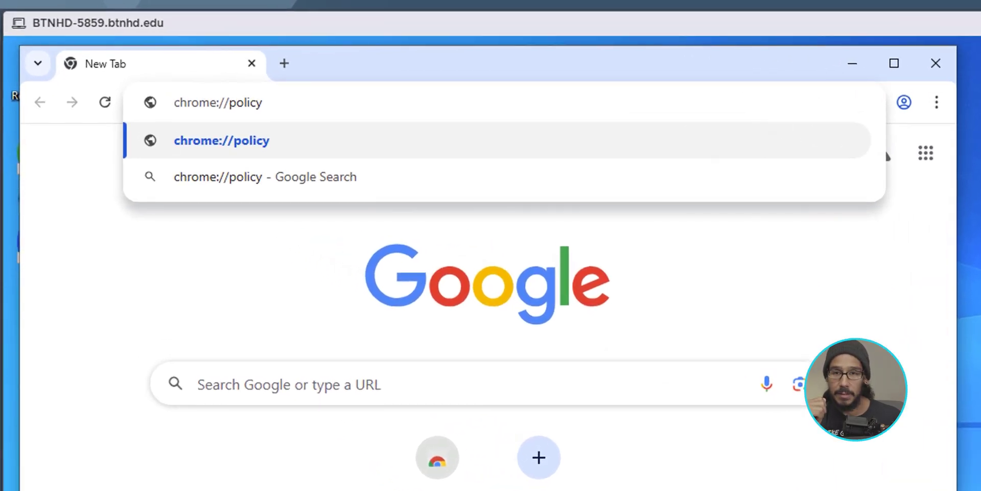
{"action": "key", "text": "Return"}
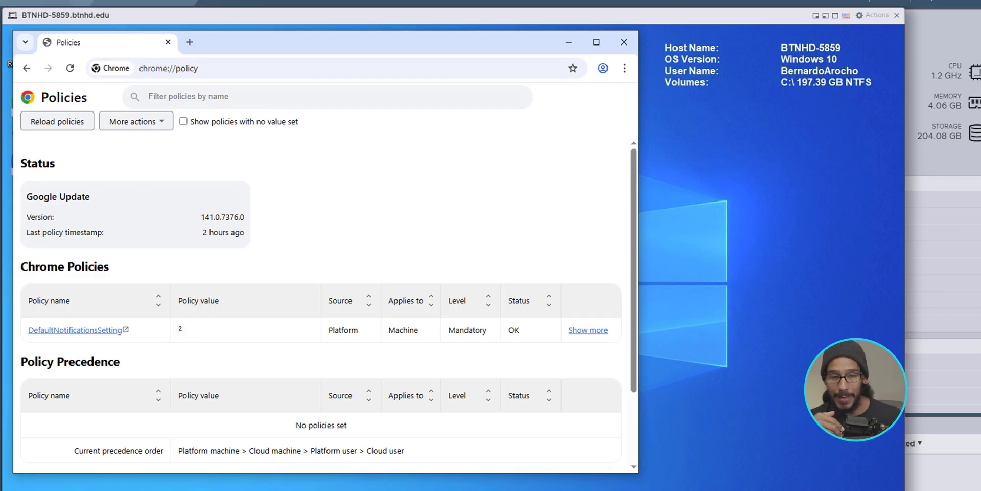
{"action": "scroll", "coordinate": [322, 307], "scroll_direction": "down", "scroll_amount": 3}
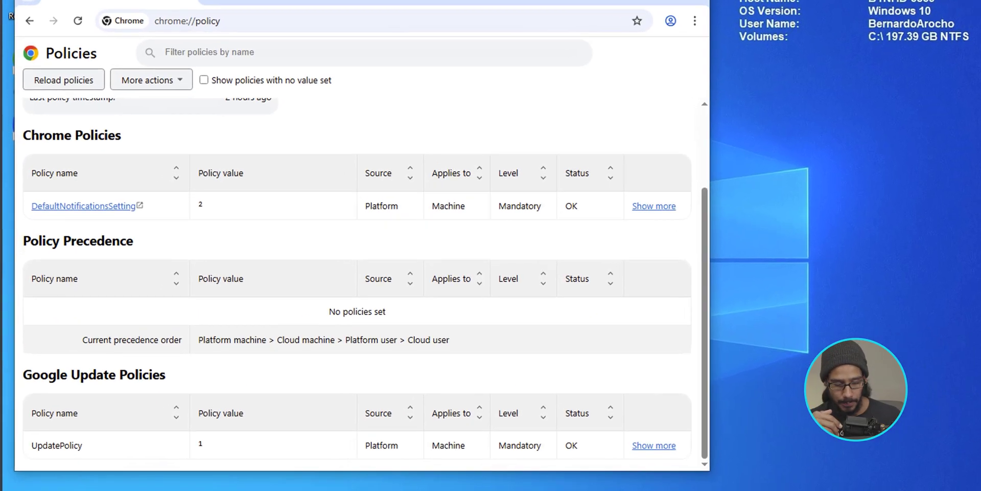